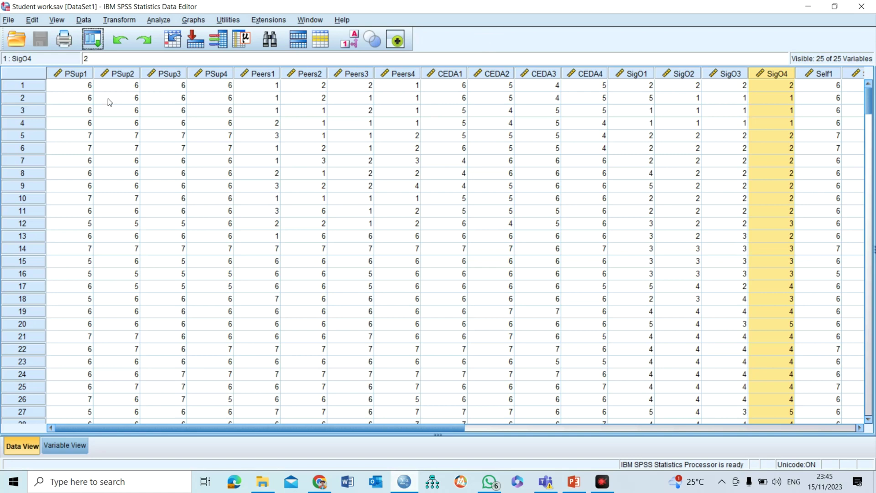
Point out the PSup and Peers item groups, from PSup1 through Peers4
click(79, 74)
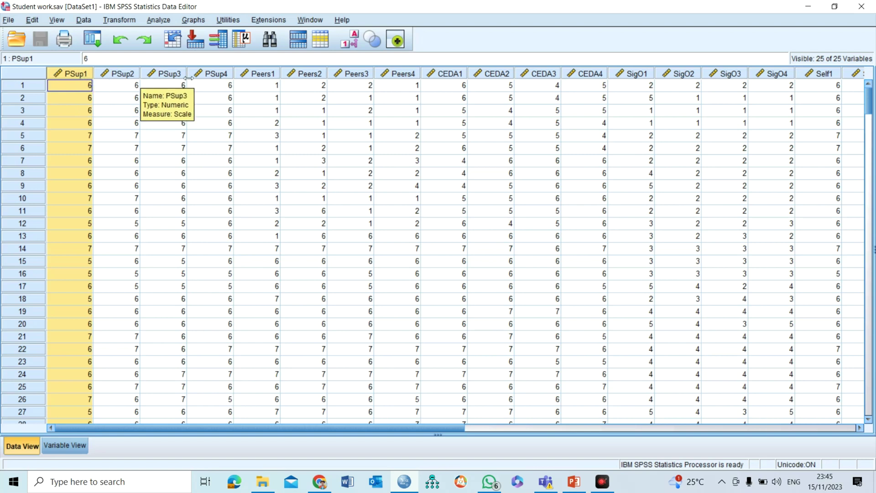
click(216, 73)
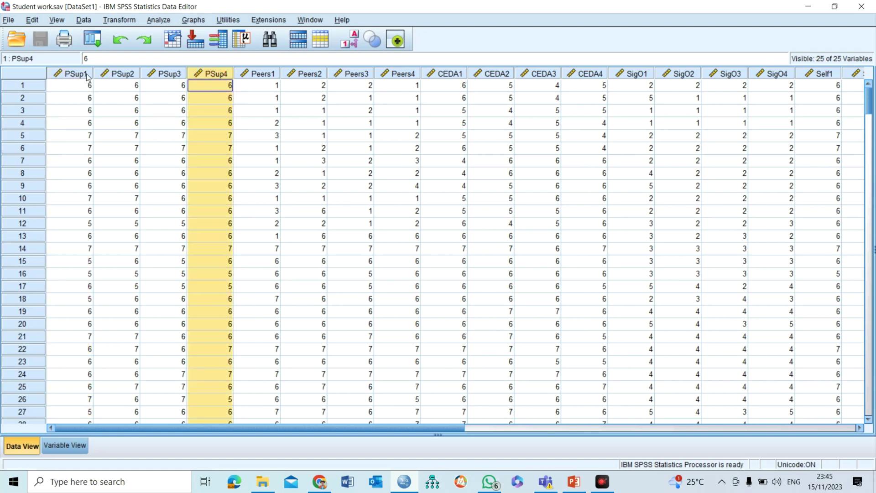
click(406, 73)
click(259, 75)
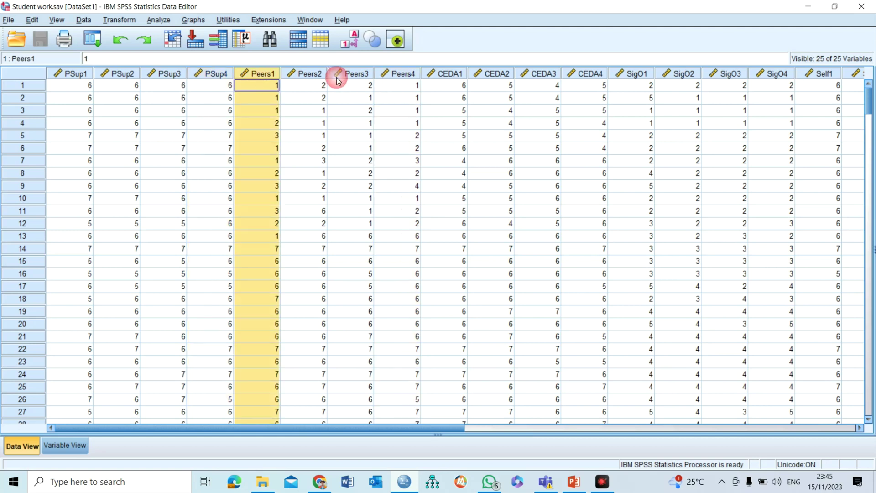
click(395, 74)
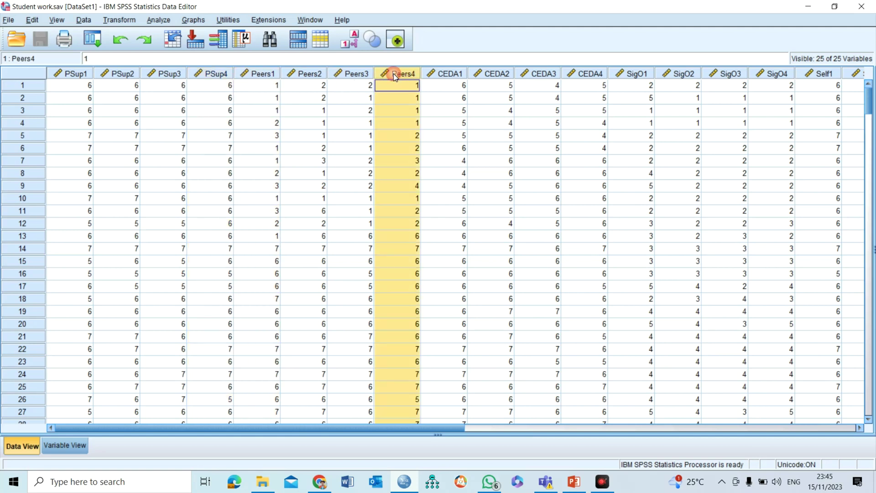
Point out the CEDA, SigO and Self1 item groups, then show the Analyze menu
click(453, 76)
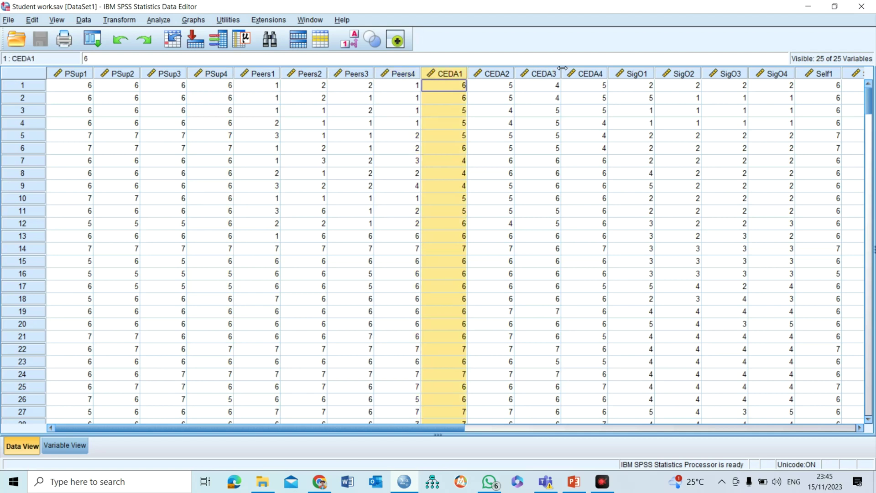
click(596, 76)
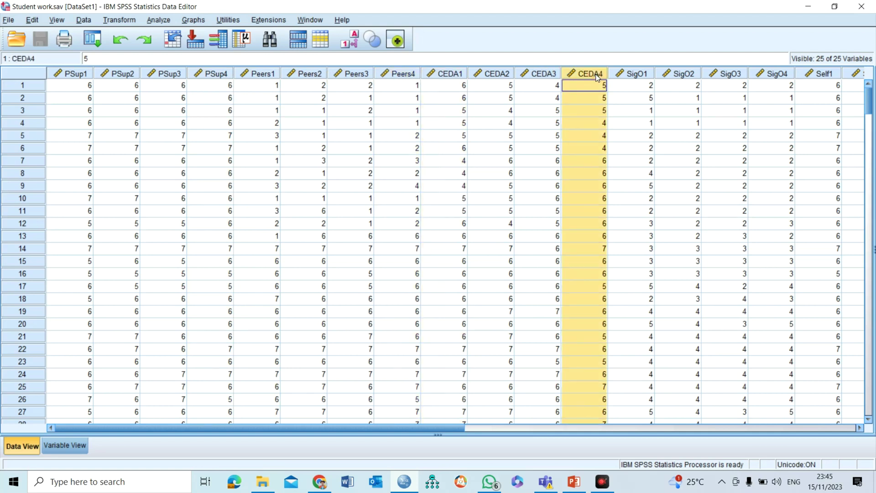
click(634, 76)
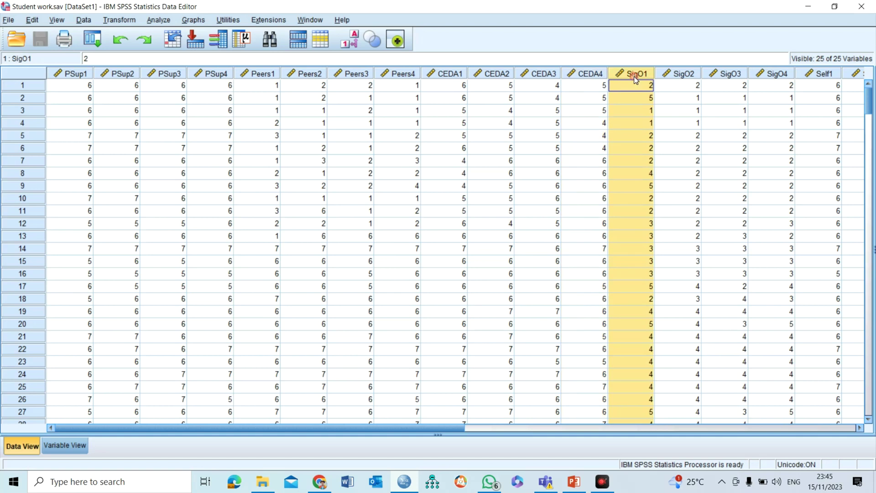
click(783, 75)
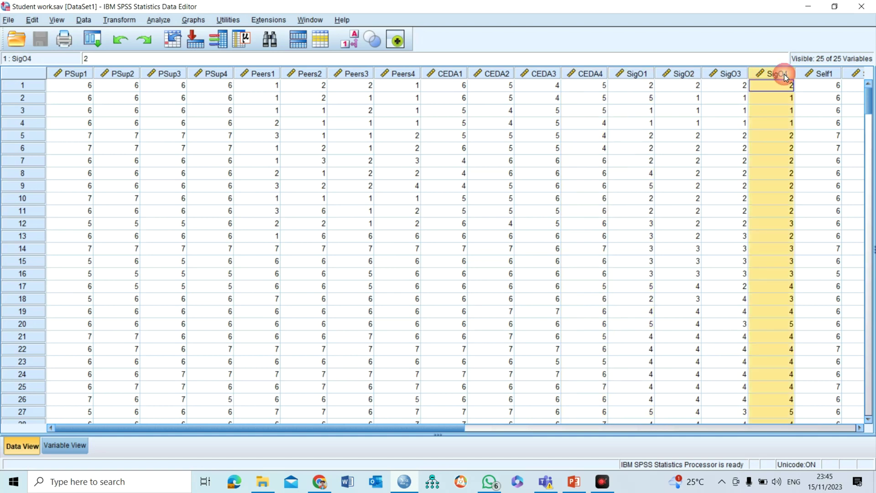
click(824, 77)
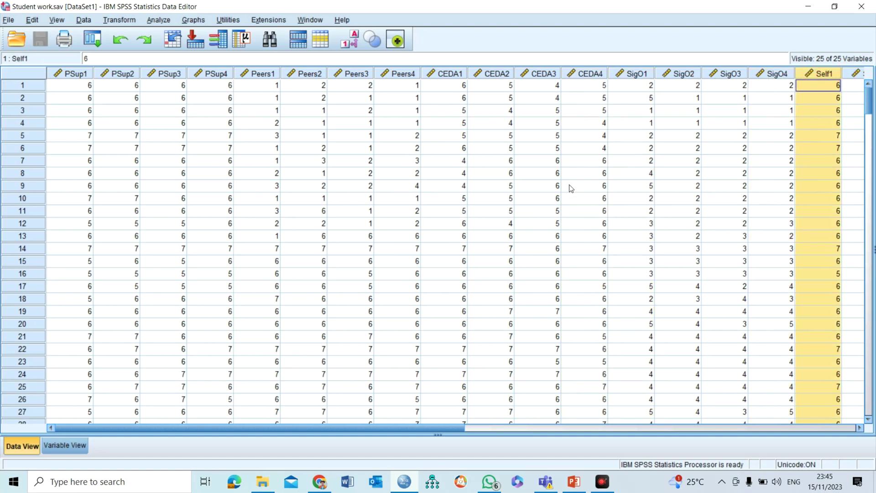
click(157, 21)
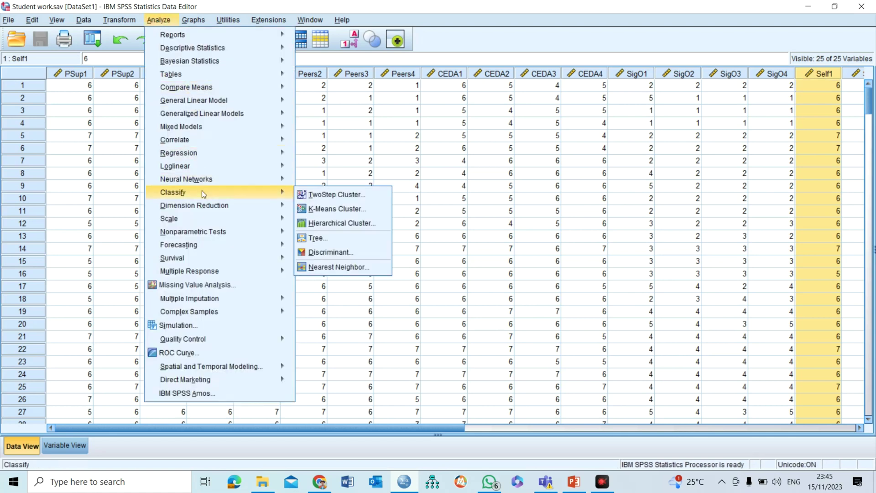
Start a Dimension Reduction > Factor analysis with all 25 items, PSup1 through OutExp4, as variables
mouse_move(227, 207)
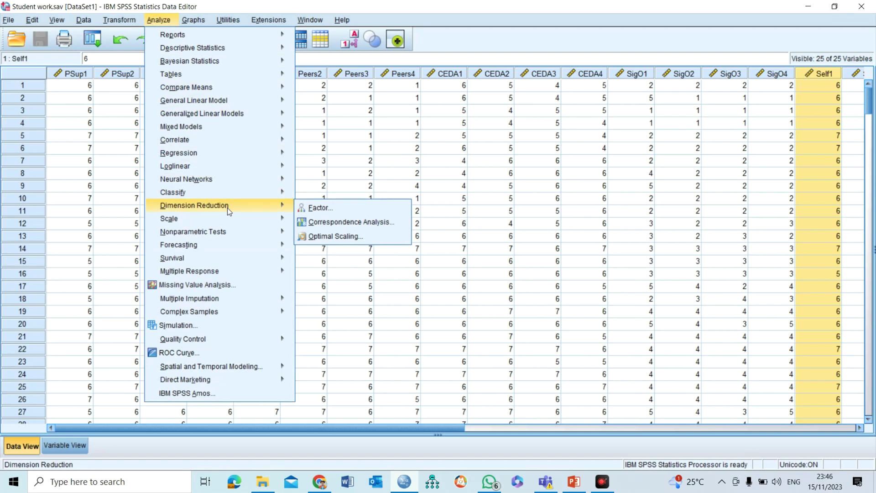
click(318, 208)
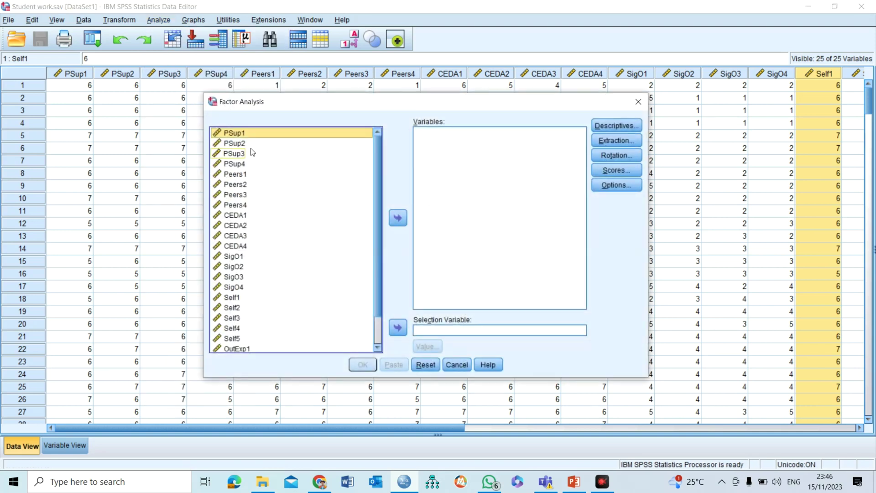
key(shift+Down)
key(shift+Down)
key(shift+Down)
key(shift+Down)
key(shift+Down)
key(shift+Down)
key(shift+Down)
key(shift+Down)
key(shift+Down)
key(shift+Down)
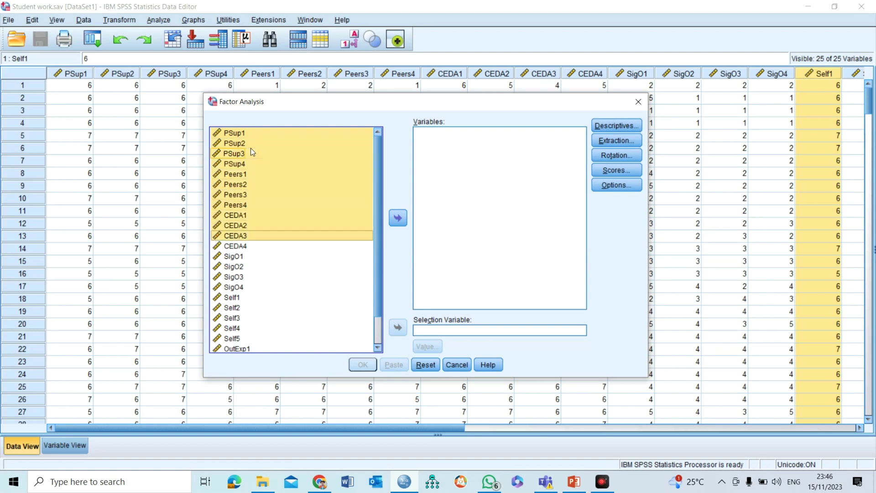
key(shift+Down)
key(shift+Down)
key(shift+Down)
key(shift+Down)
key(shift+Down)
key(shift+Down)
key(shift+Down)
key(shift+Down)
key(shift+Down)
key(shift+Down)
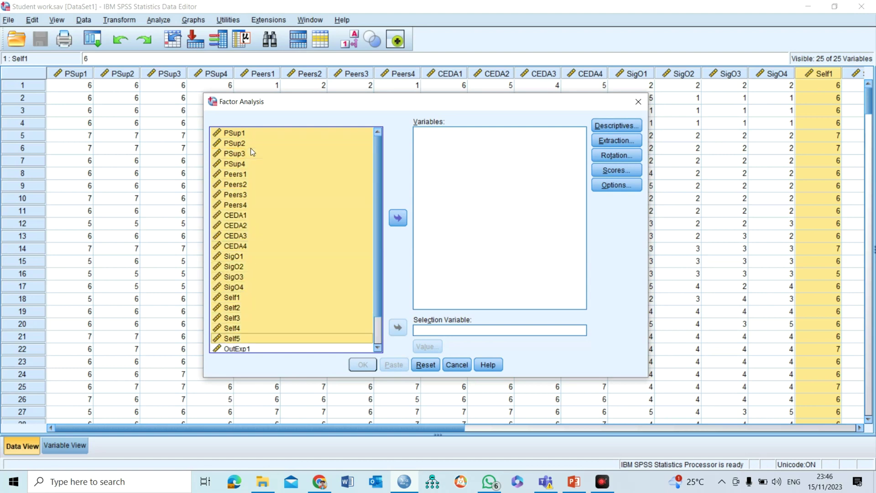
key(shift+Down)
key(shift+Down)
key(shift+Down)
key(shift+Down)
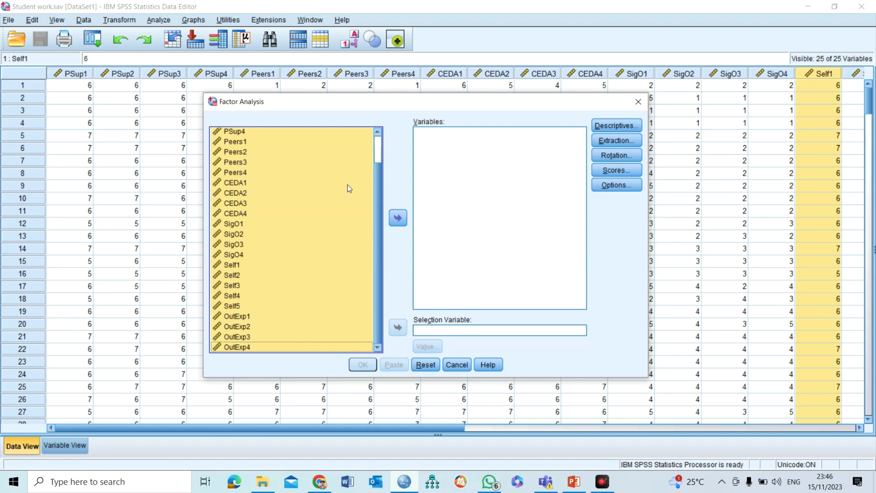
click(402, 221)
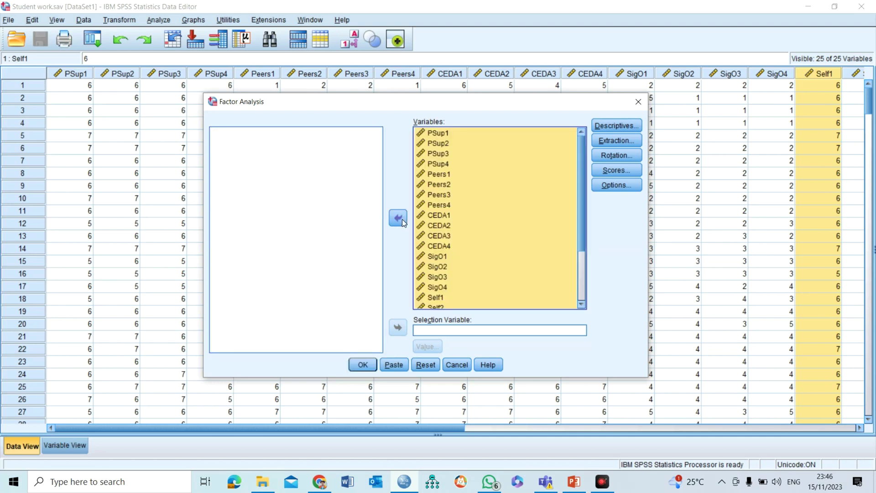
Leave Descriptives unchanged and set extraction to principal axis factoring with a fixed 1 factor
click(628, 126)
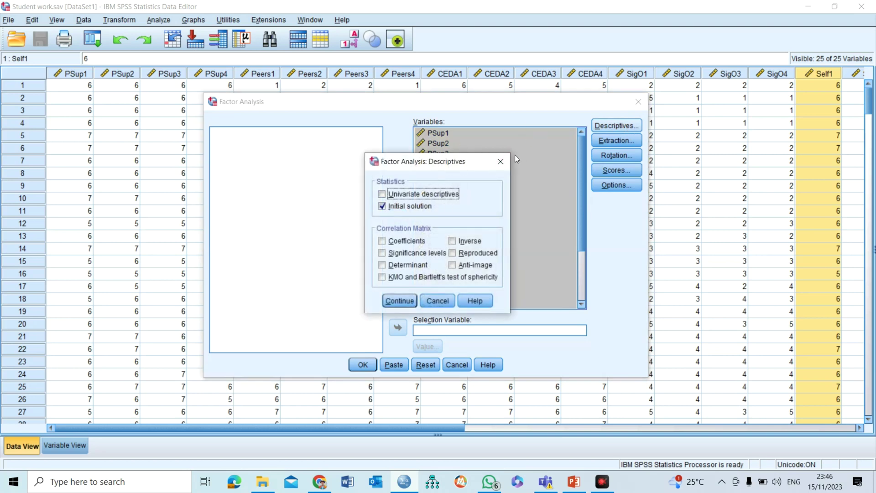
click(503, 162)
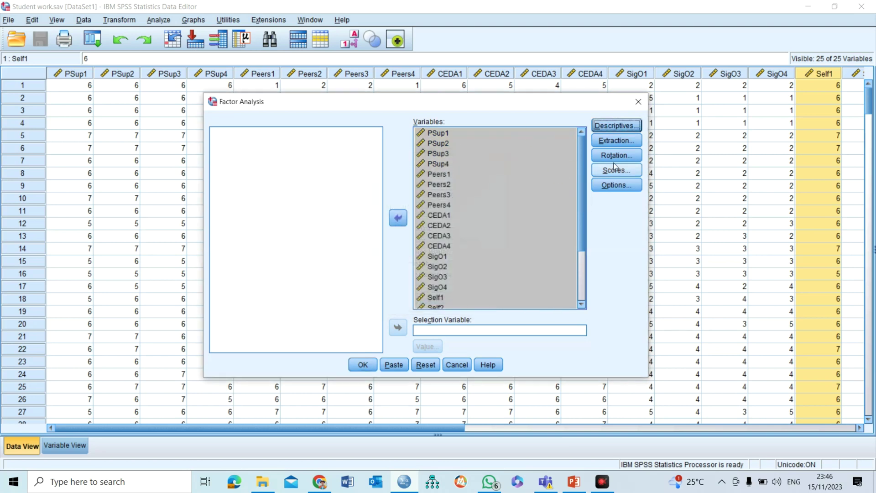
click(628, 144)
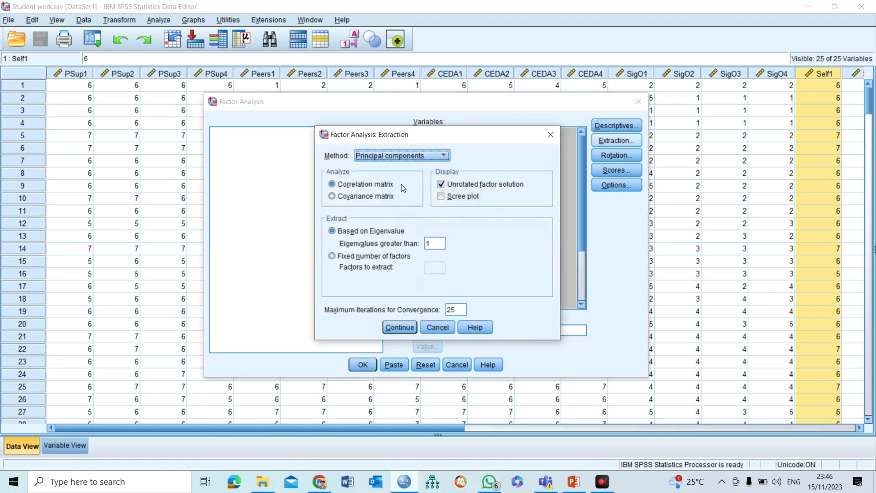
click(431, 155)
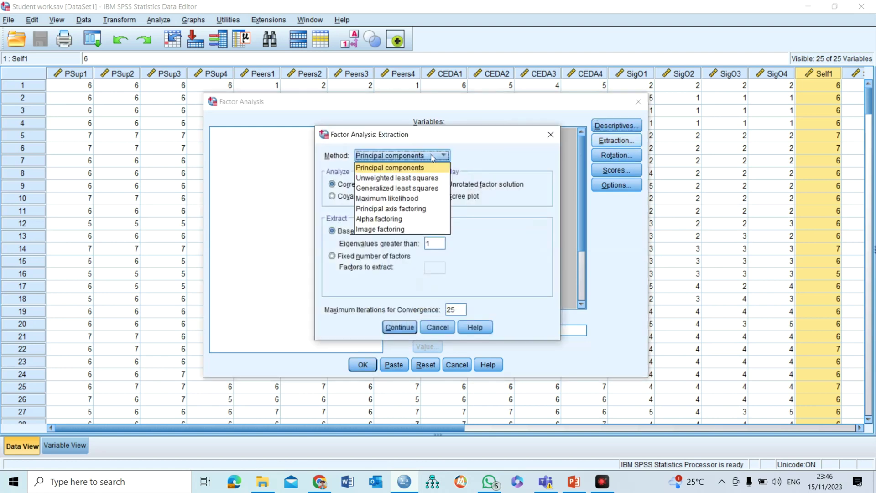
click(417, 210)
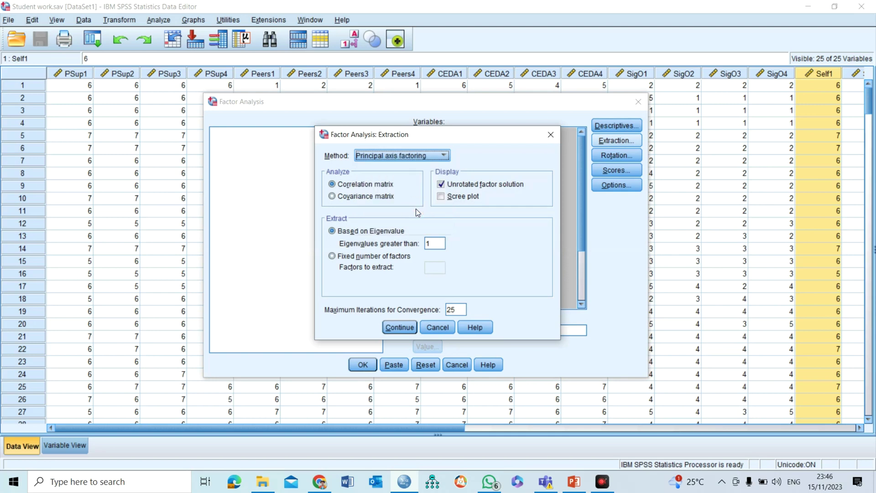
click(395, 255)
click(432, 268)
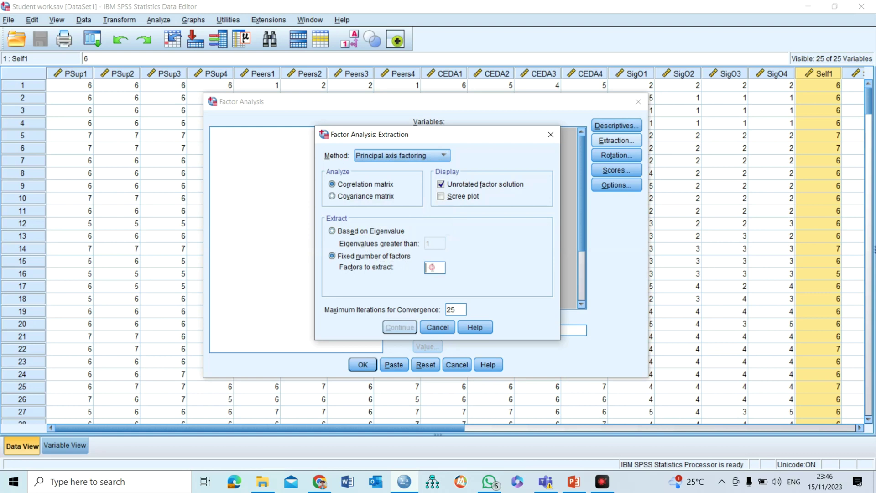
text(1)
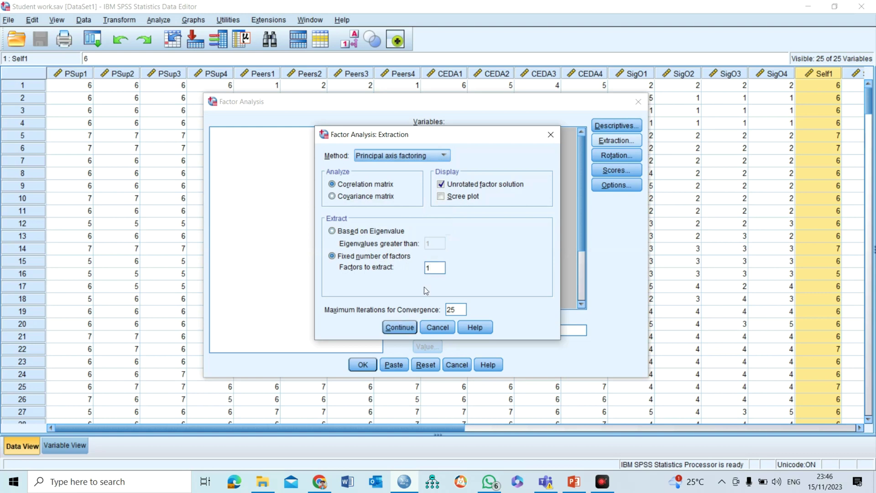
click(400, 327)
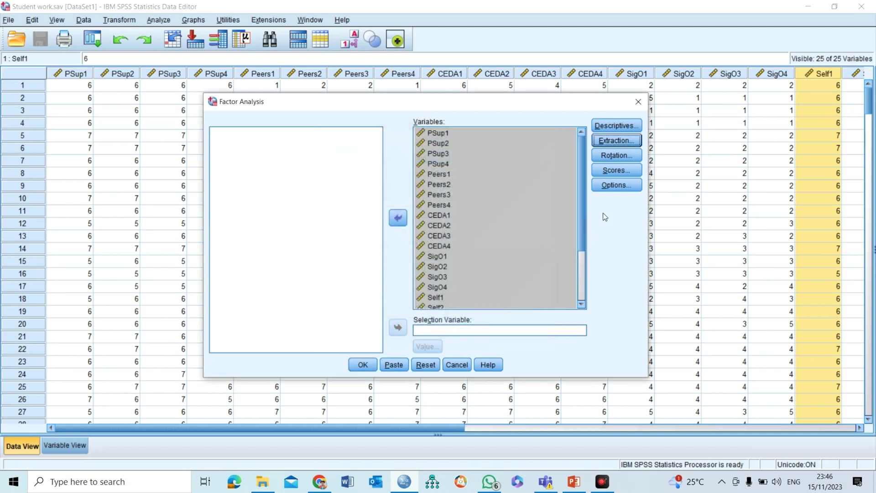
click(617, 156)
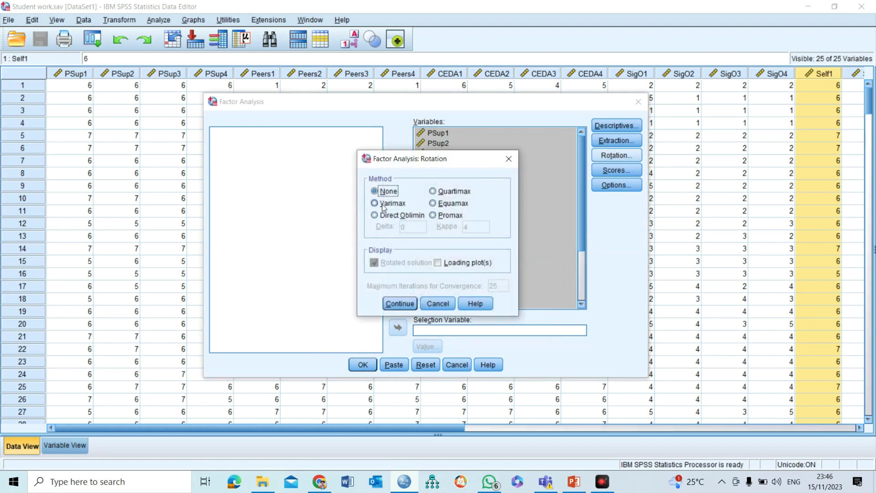
Keep rotation None and default options, and recheck that extraction stays at 1 fixed factor
click(510, 158)
click(617, 185)
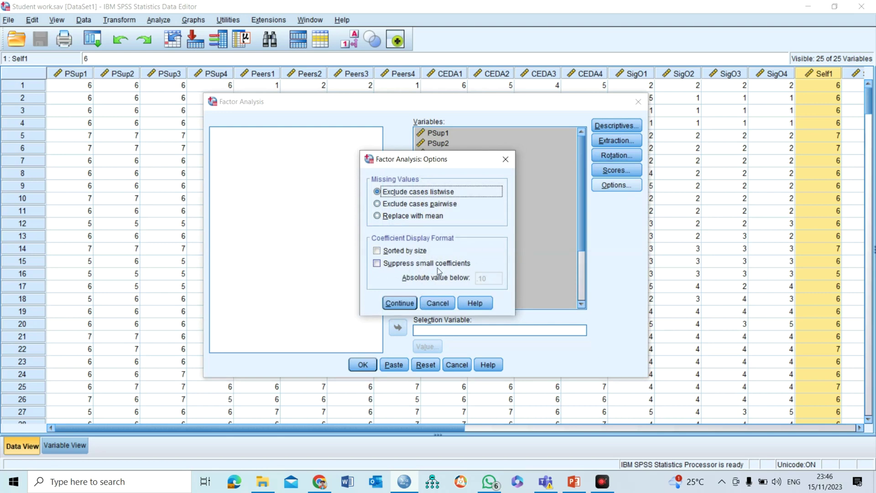
click(504, 161)
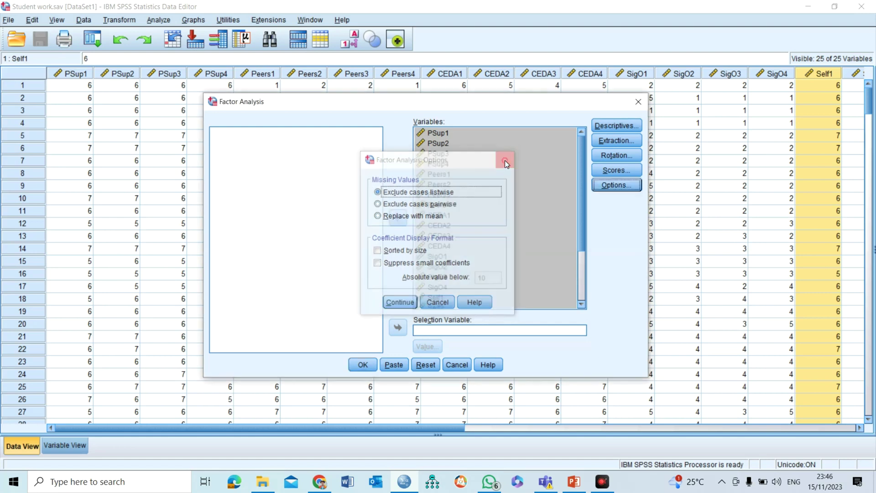
click(603, 142)
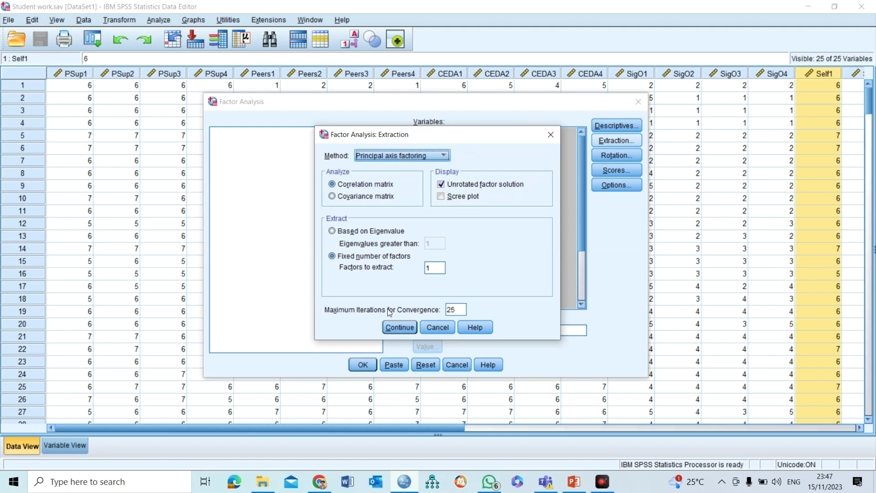
double_click(430, 268)
click(400, 327)
Run the analysis, view Total Variance Explained (one factor, 27.481%), then show PowerPoint slide 5
click(363, 365)
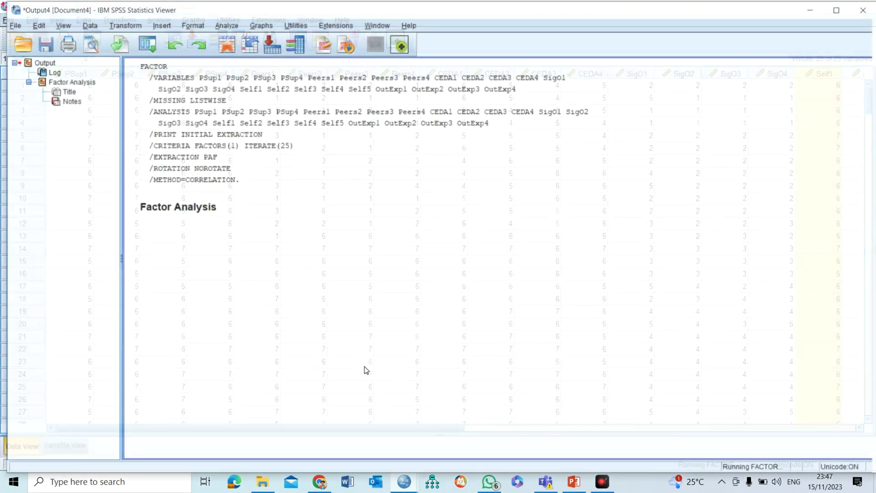
drag(874, 175, 874, 281)
click(463, 214)
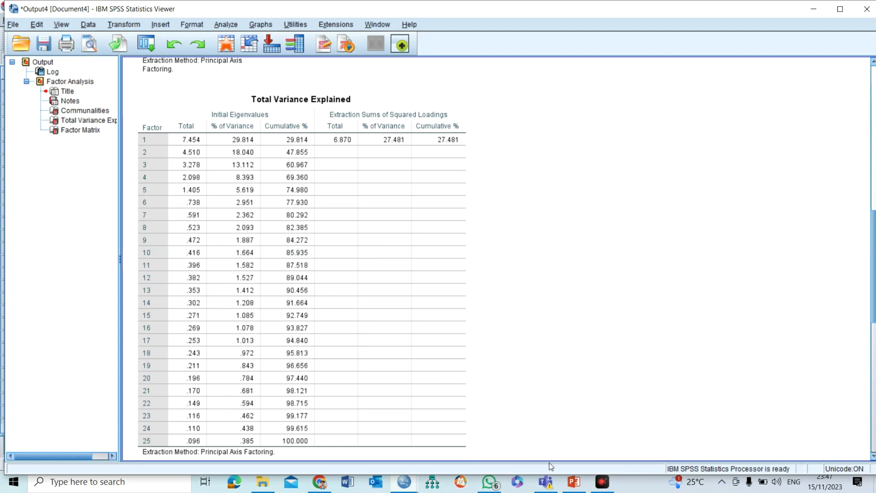
click(574, 481)
click(66, 351)
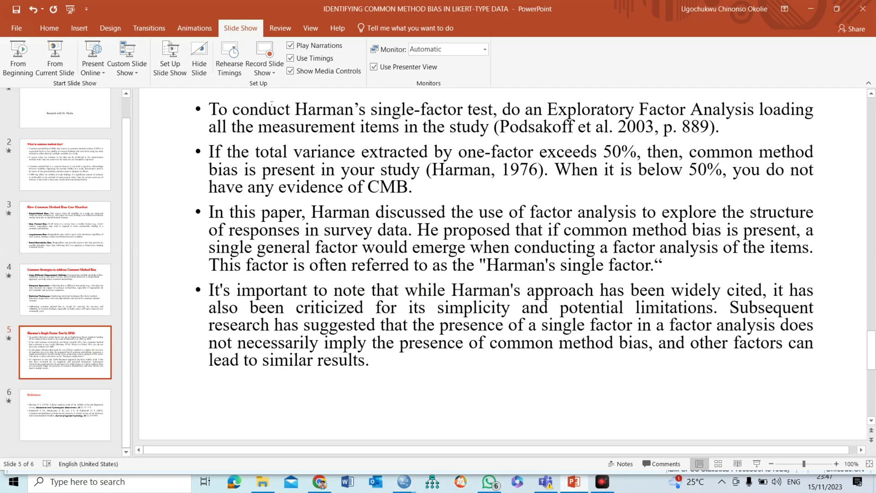
click(63, 57)
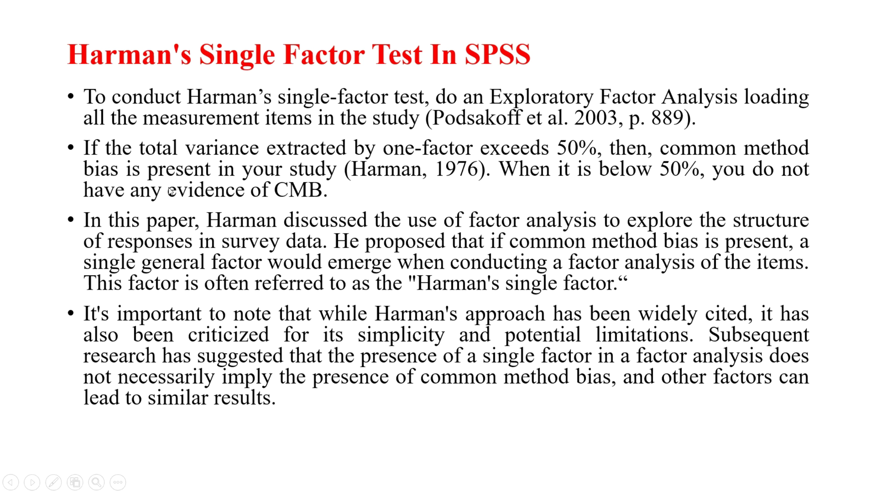
key(Escape)
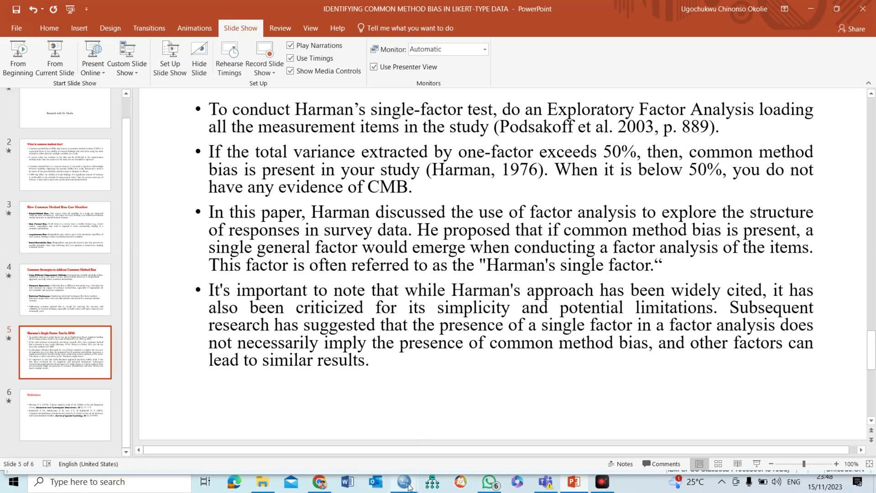
mouse_move(404, 481)
click(445, 448)
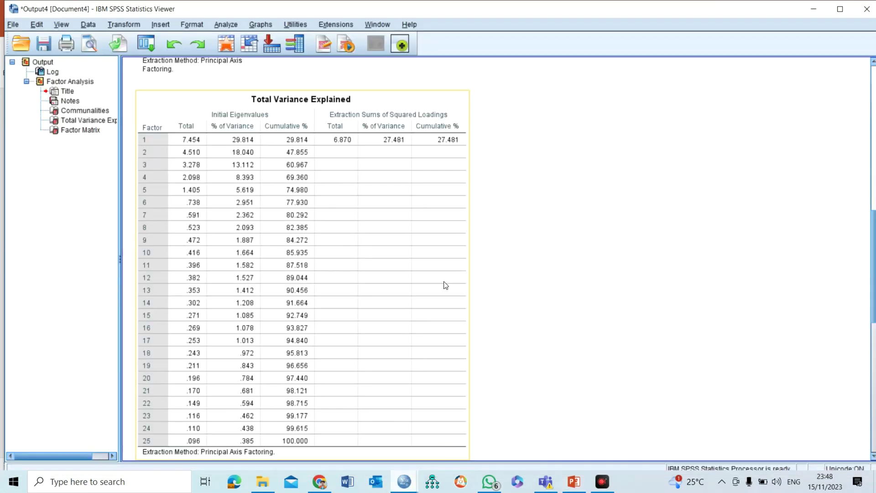
click(392, 143)
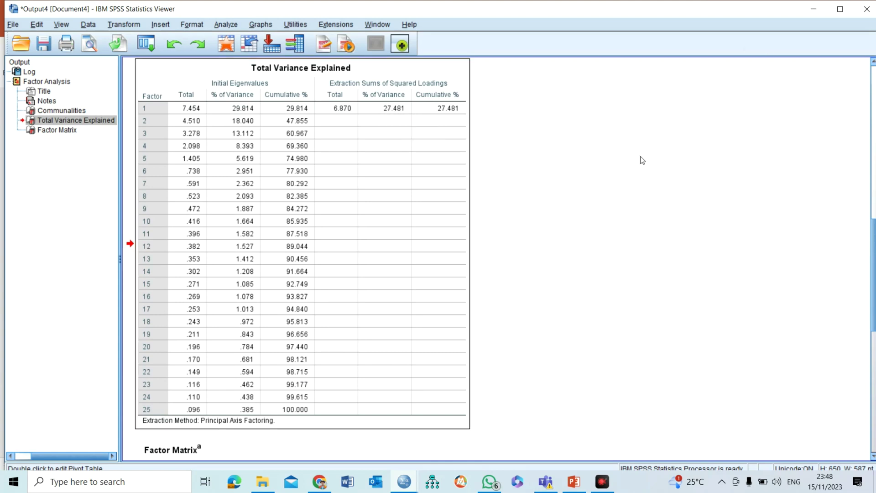
key(alt+Tab)
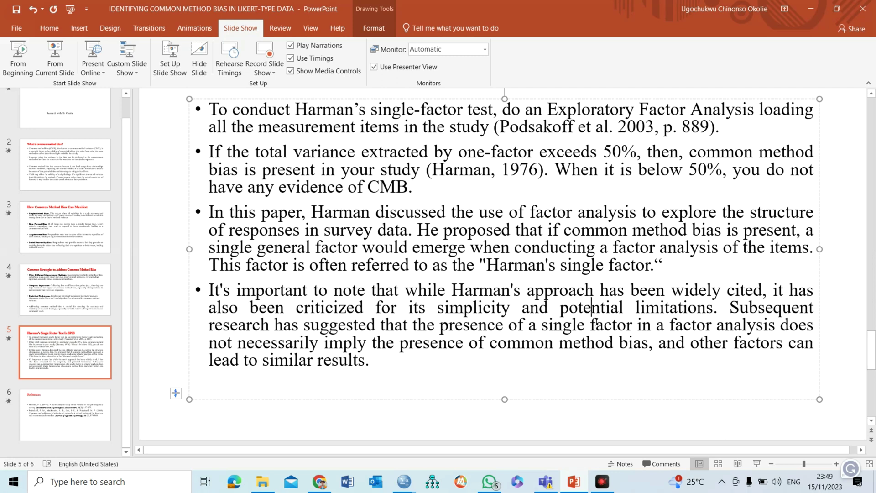
Scroll the slide pane up from slide 5 to slide 4 on reducing common method bias
scroll(254, 423, up, 1)
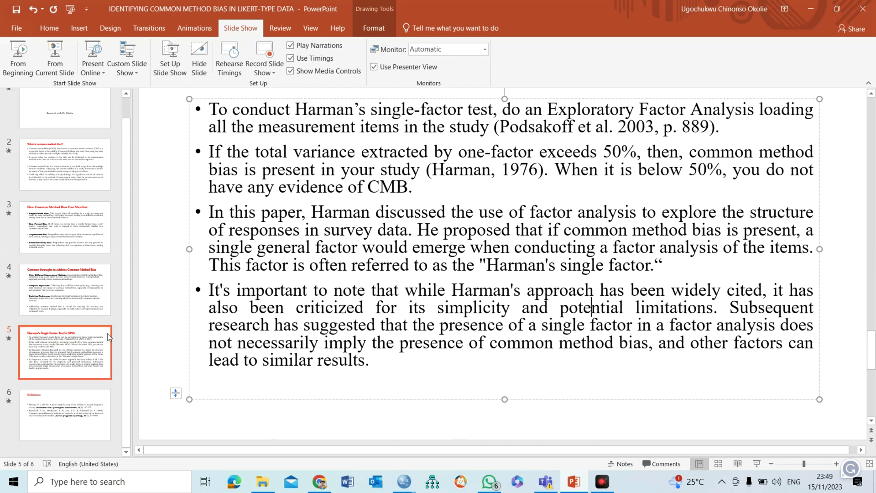